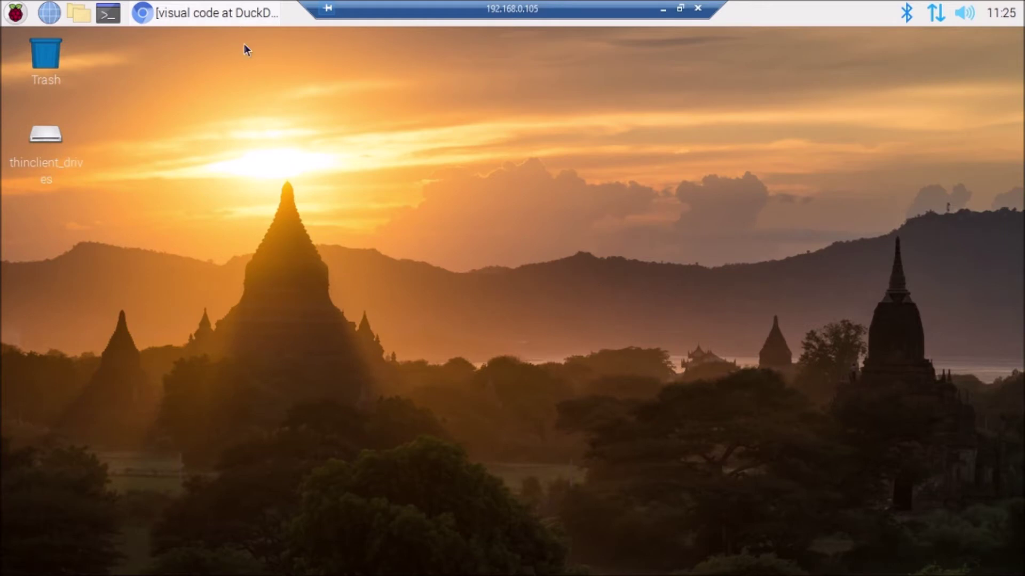
# Step: Bring Chromium back showing the DuckDuckGo 'visual code' results topped by code.visualstudio.com
pyautogui.click(213, 12)
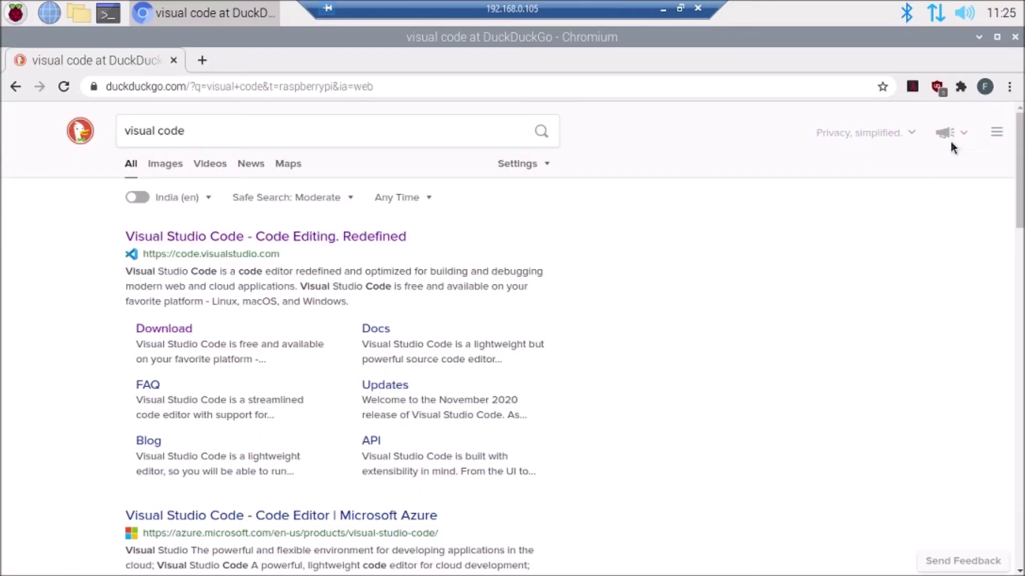
pyautogui.click(977, 38)
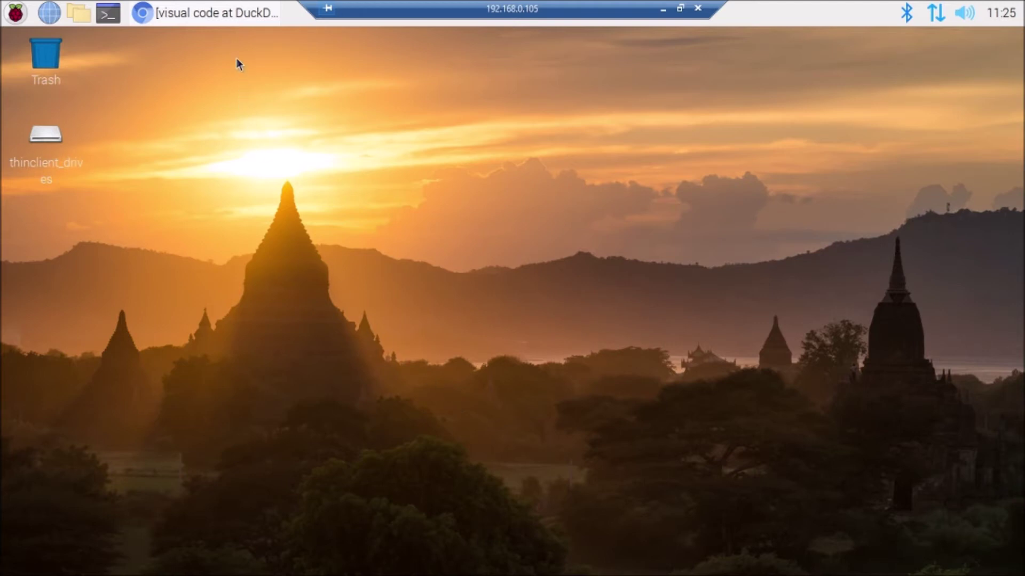
pyautogui.click(222, 15)
pyautogui.click(144, 139)
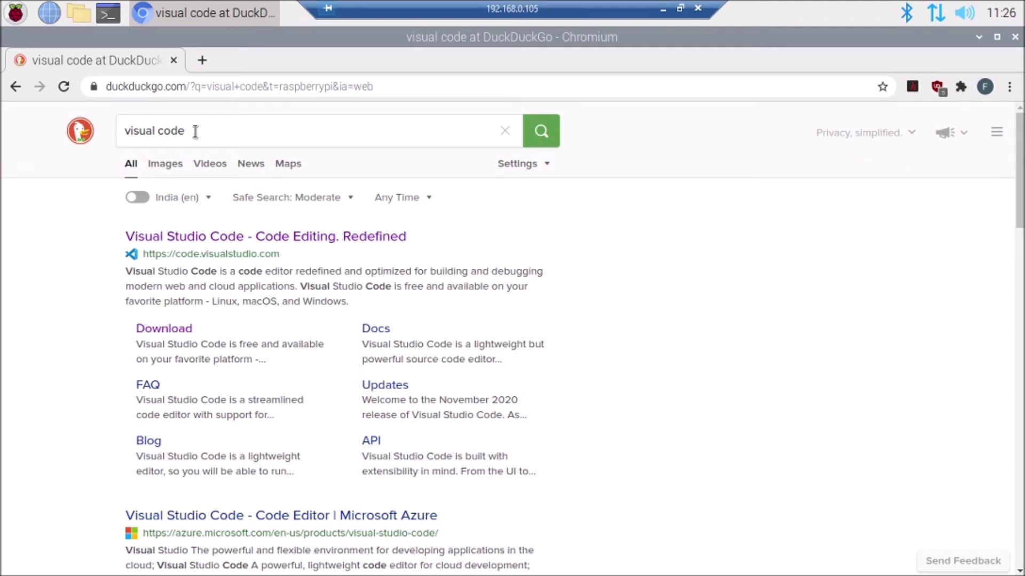
pyautogui.click(149, 241)
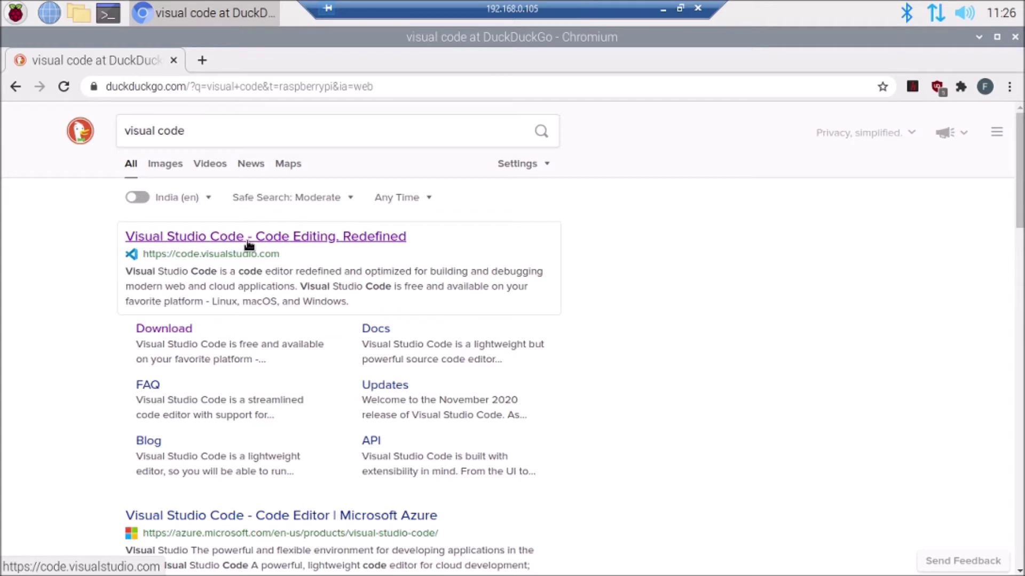
# Step: Go to the Visual Studio Code download page from the search results
pyautogui.click(184, 332)
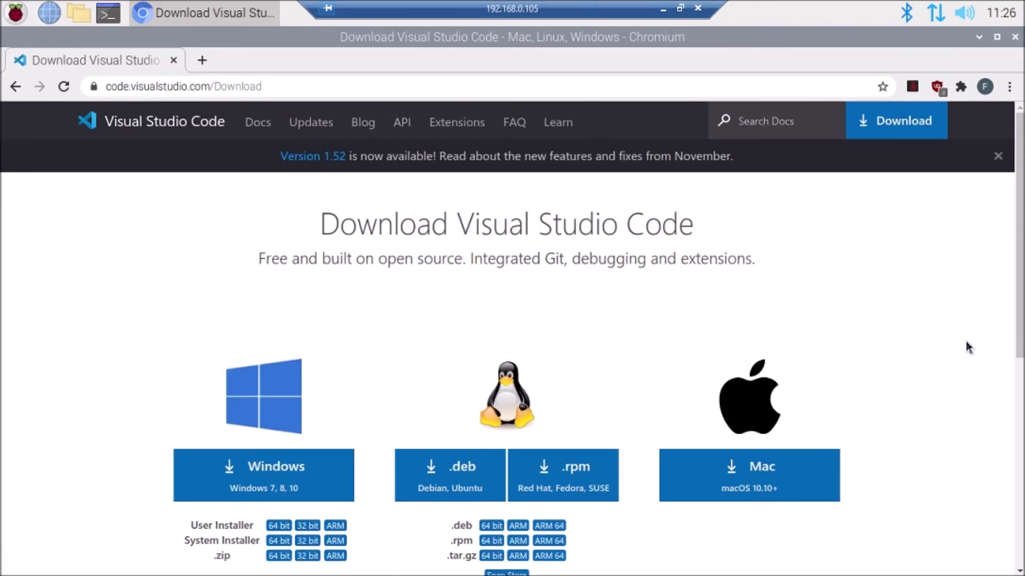
pyautogui.scroll(-3, 964, 347)
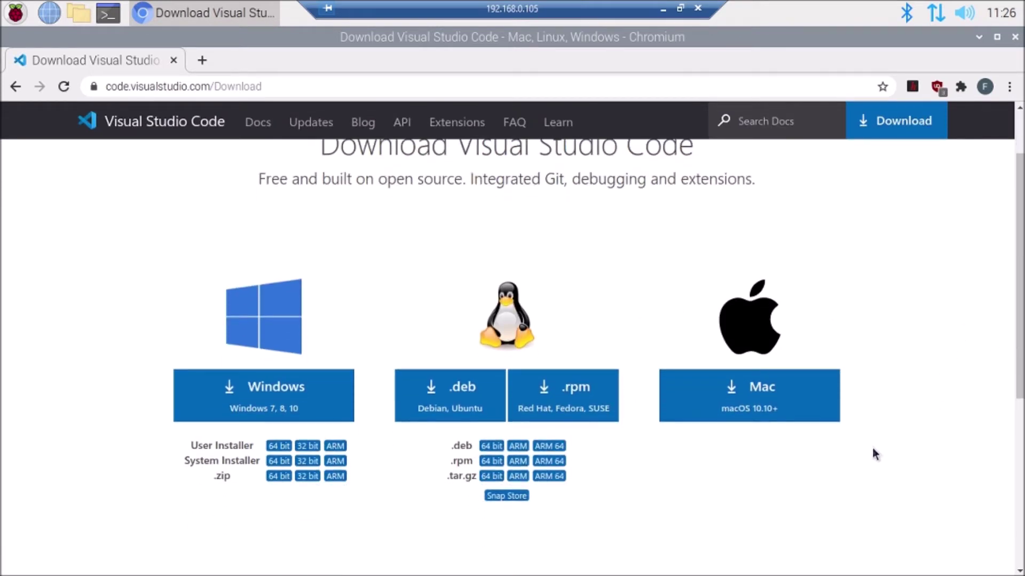
pyautogui.scroll(-3, 874, 455)
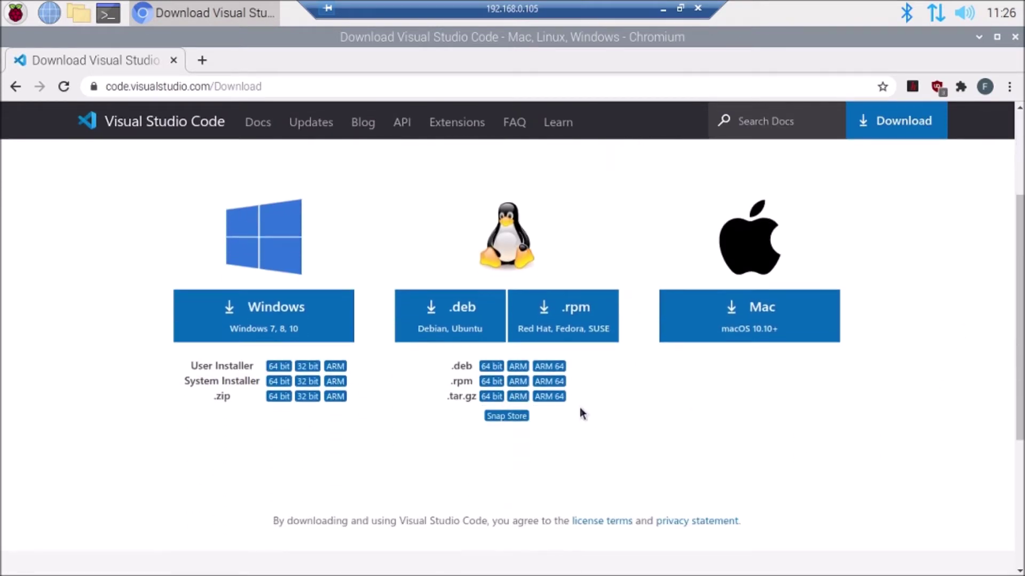
# Step: Start the code_1.52.1 ARM .deb download, then cancel it
pyautogui.click(517, 367)
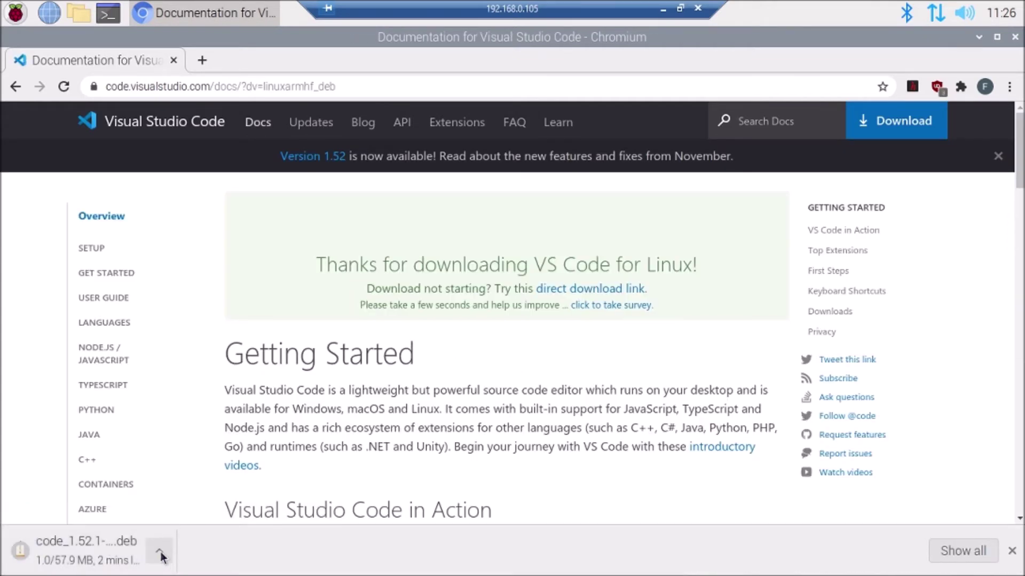
pyautogui.click(161, 556)
pyautogui.click(185, 526)
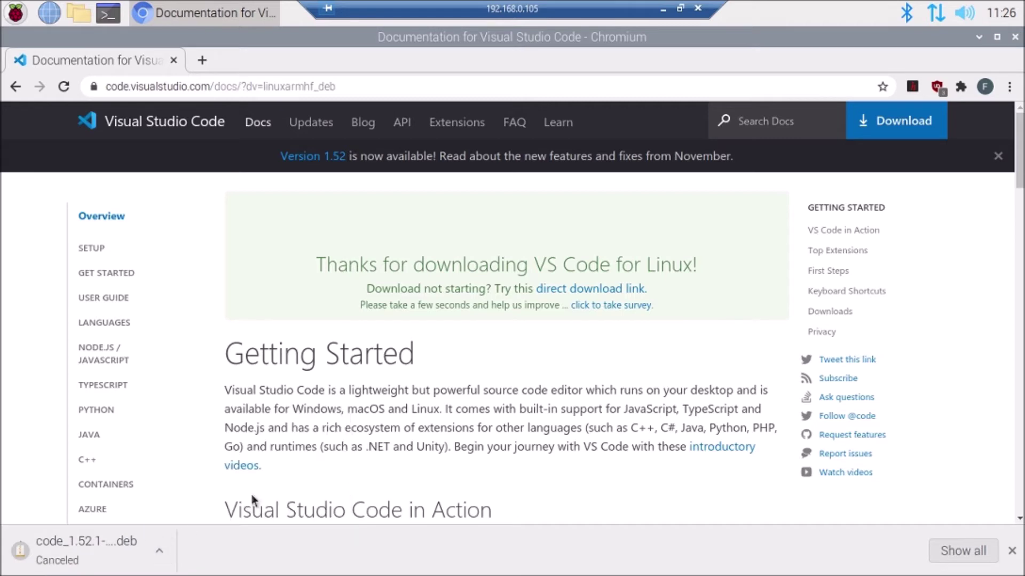
# Step: Enlarge the LXTerminal text with repeated Zoom In and shift the window left
pyautogui.click(977, 36)
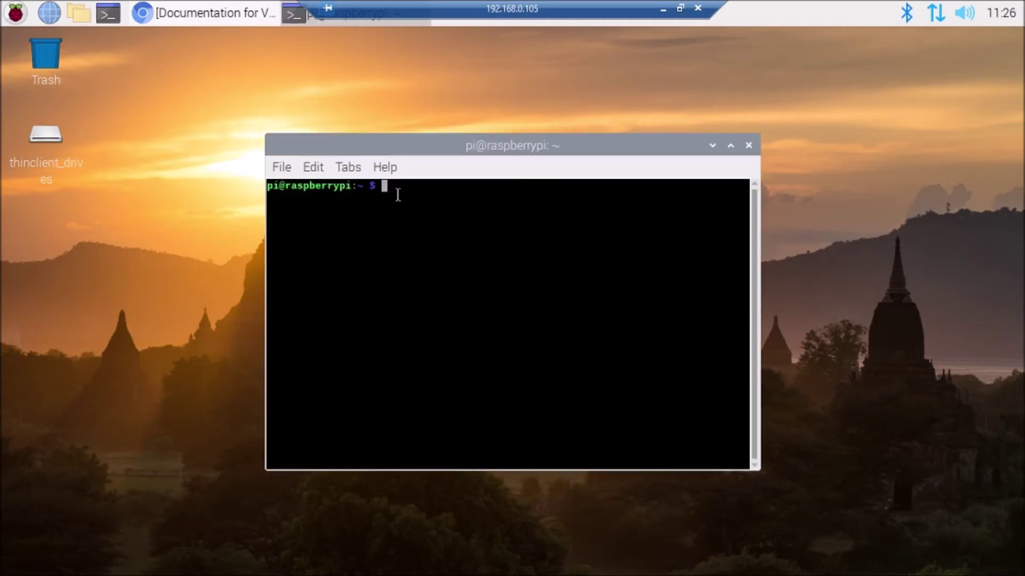
pyautogui.click(319, 168)
pyautogui.click(349, 261)
pyautogui.click(311, 167)
pyautogui.click(343, 265)
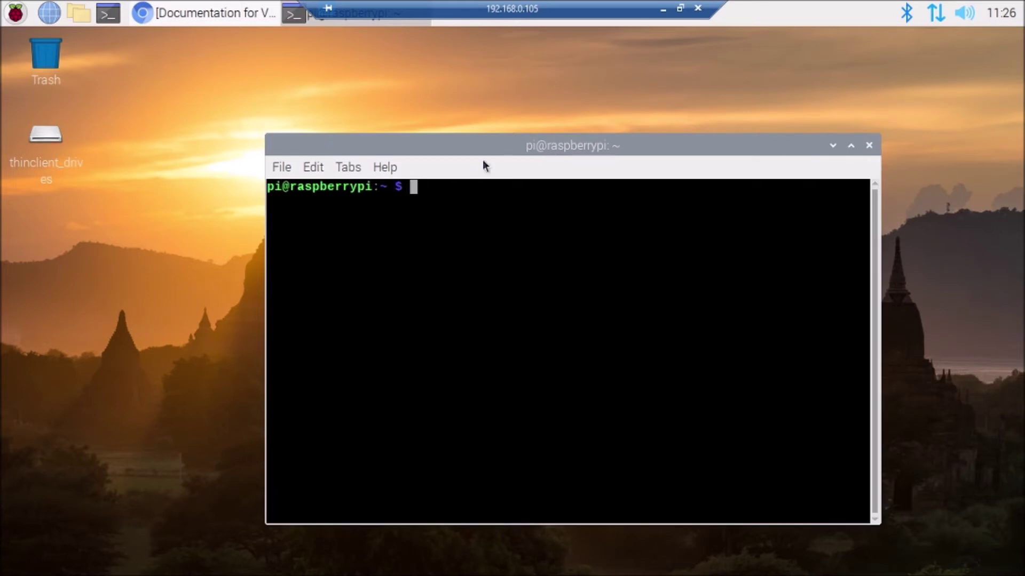
pyautogui.moveTo(458, 146); pyautogui.dragTo(430, 141)
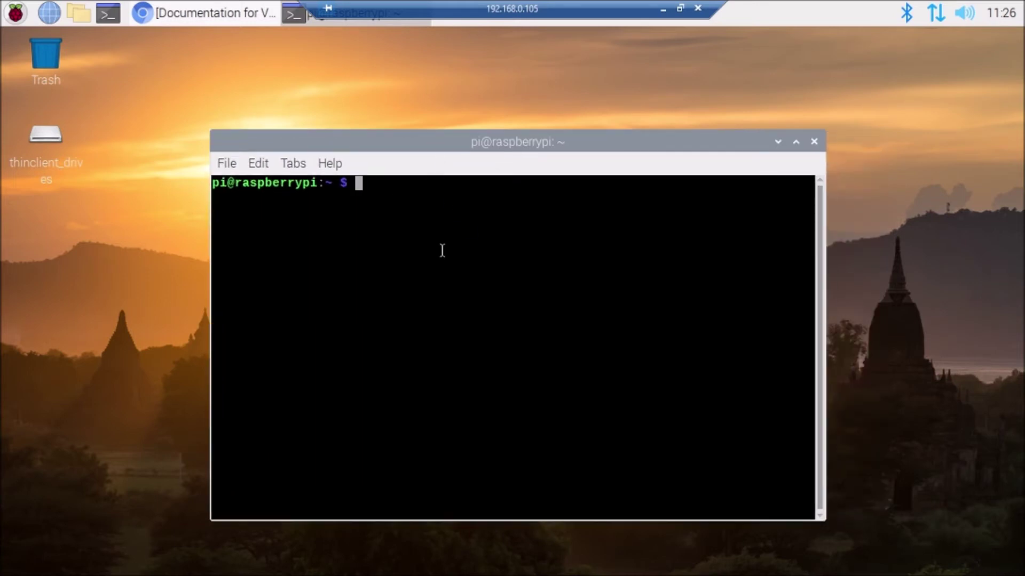
# Step: Change into the Downloads folder with cd Downloads/ and list its files with ls
pyautogui.write('cd Down')
pyautogui.press('Tab')
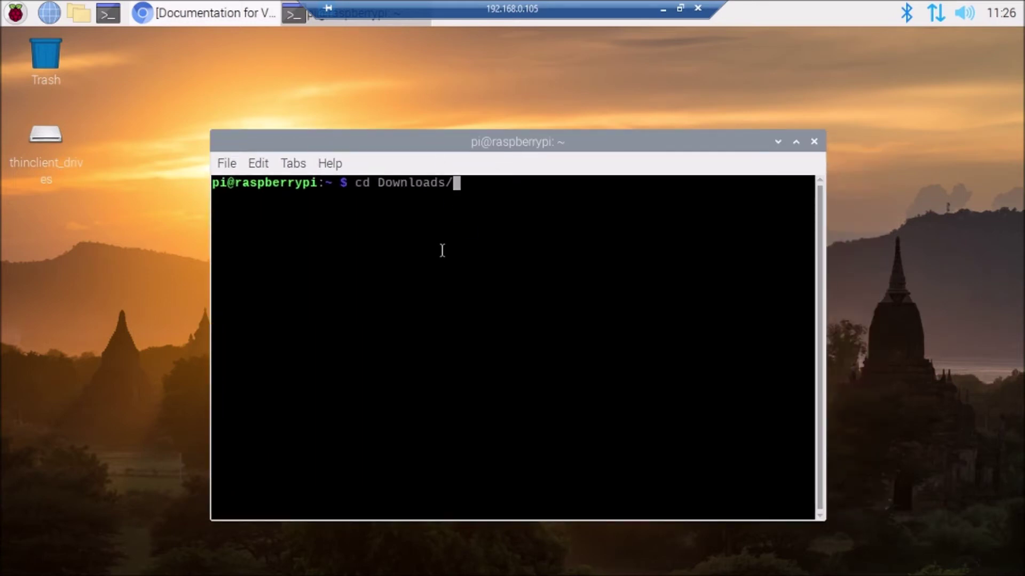
pyautogui.press('Return')
pyautogui.write('ls')
pyautogui.press('Return')
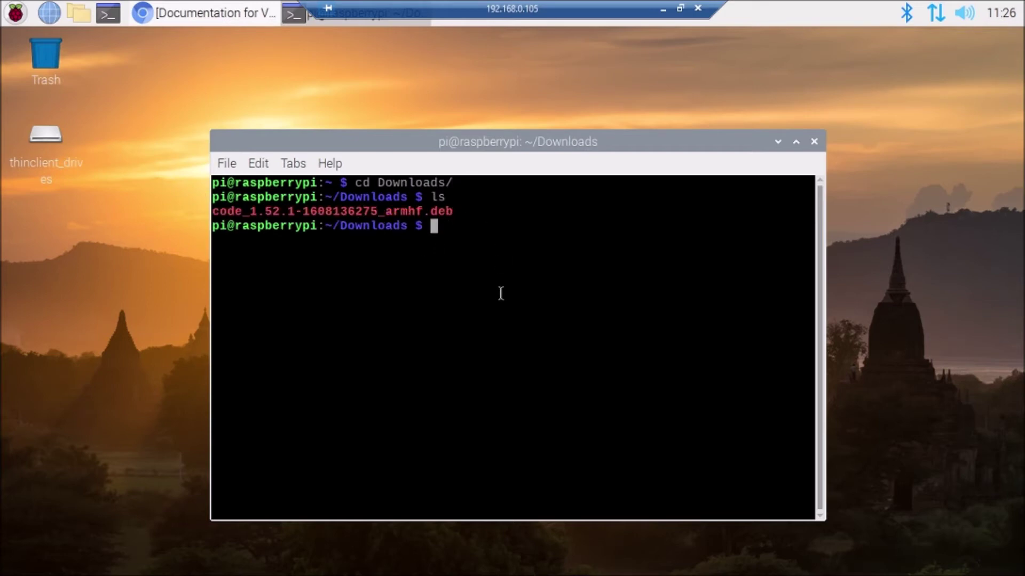
# Step: Install the code_1.52.1 armhf .deb package with sudo apt install
pyautogui.write('sudo apt insta')
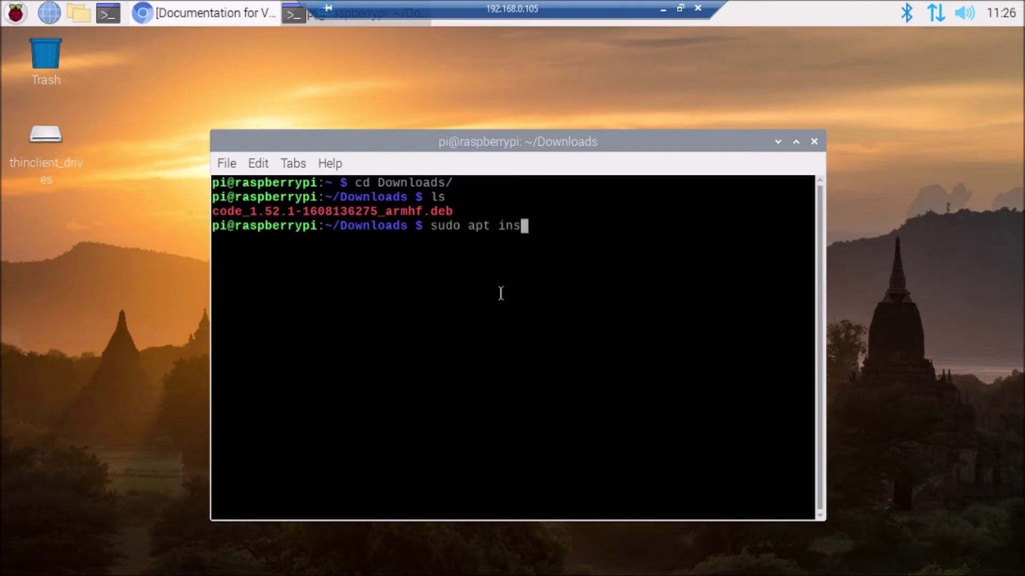
pyautogui.write('ll ./co')
pyautogui.press('Tab')
pyautogui.press('Return')
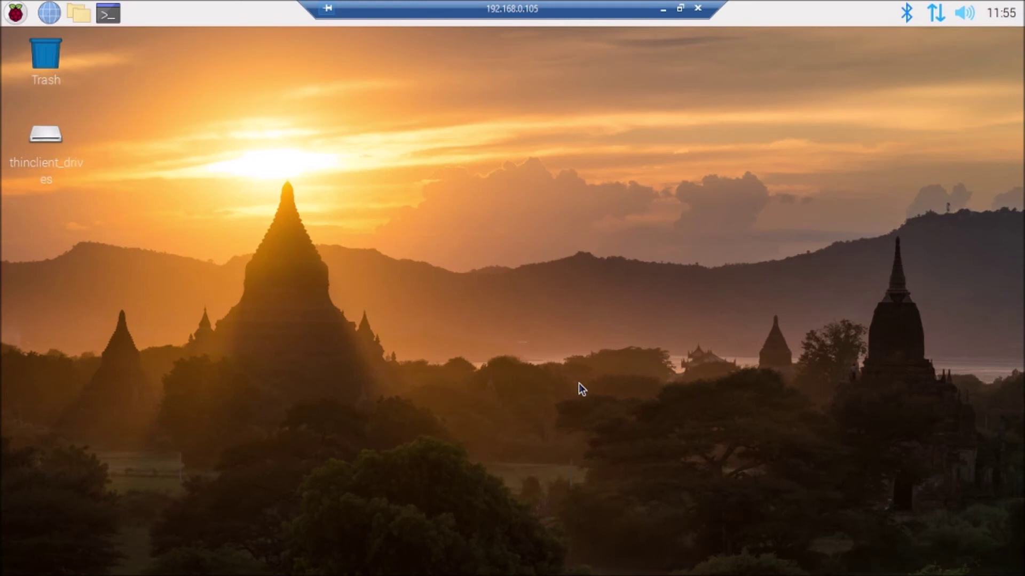
# Step: Launch Visual Studio Code from the Programming menu and nudge its window right
pyautogui.click(14, 14)
pyautogui.moveTo(78, 41)
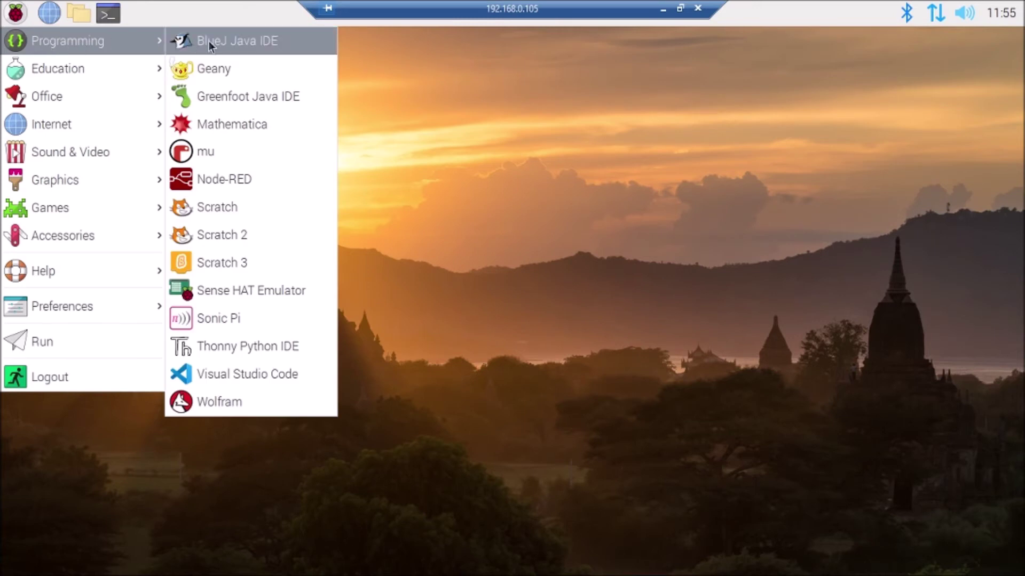
pyautogui.click(286, 374)
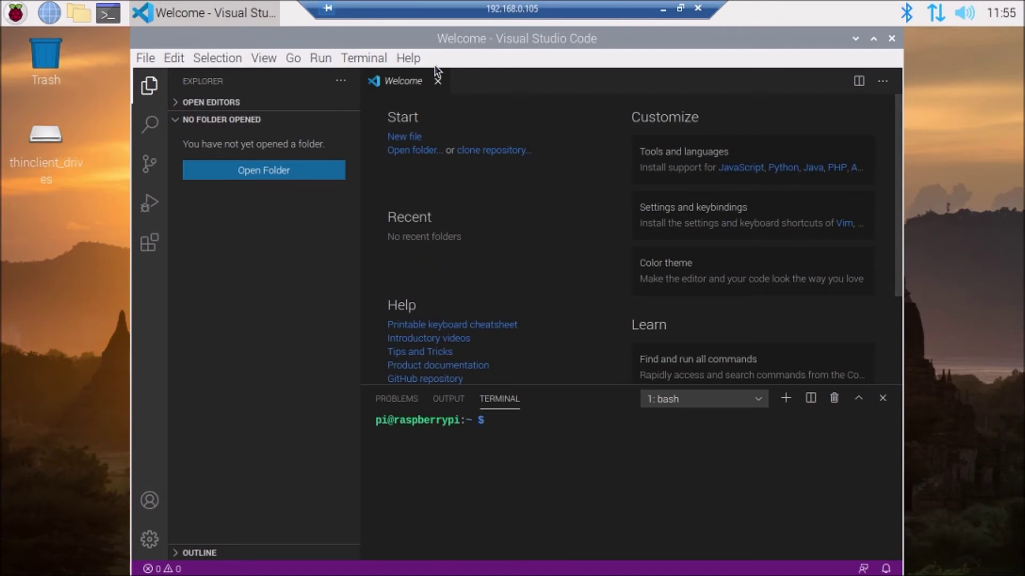
pyautogui.moveTo(500, 40); pyautogui.dragTo(537, 41)
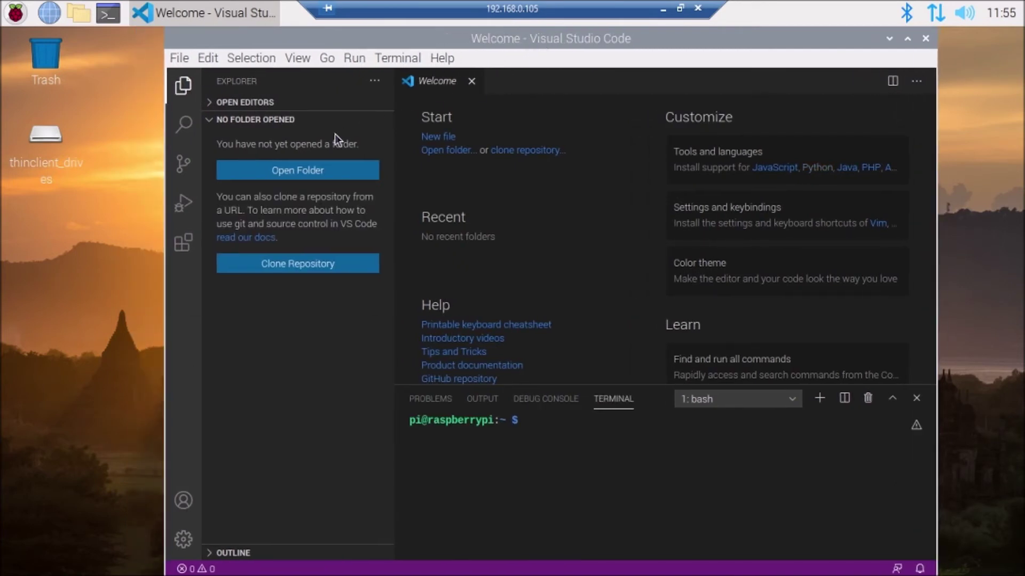
# Step: View the installed Python extension's details and search the marketplace for 'python microsoft'
pyautogui.click(188, 250)
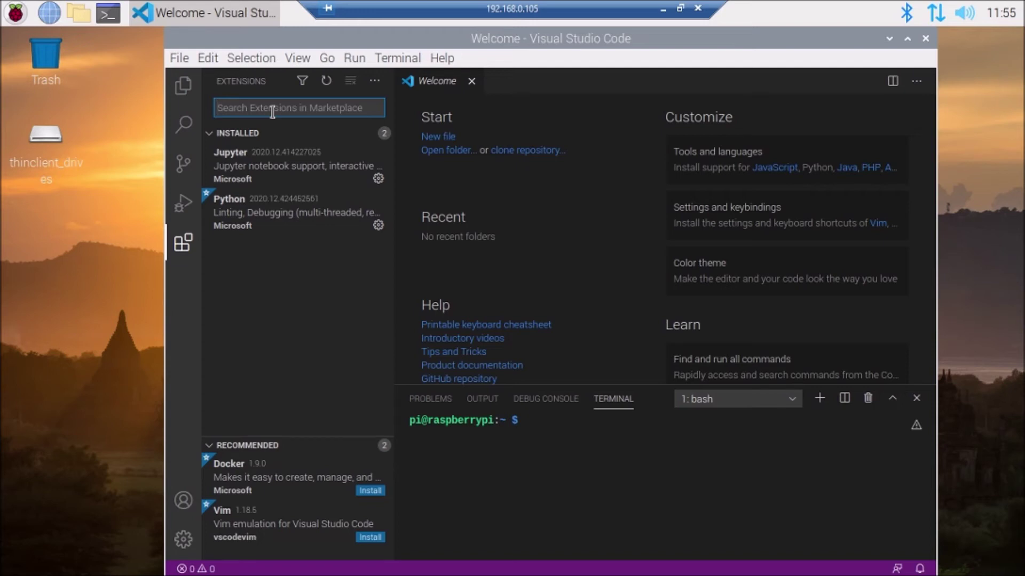
pyautogui.click(256, 205)
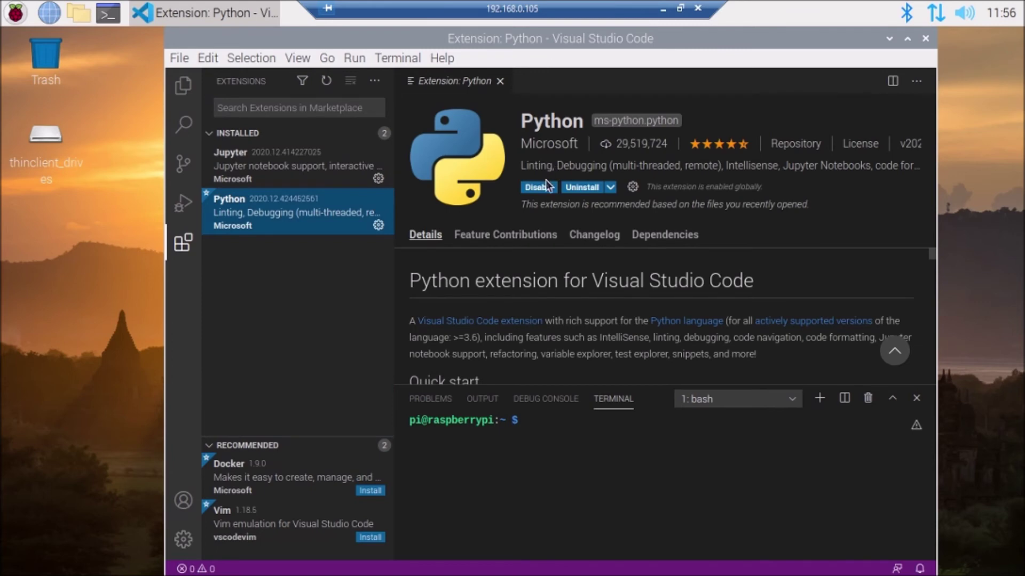
pyautogui.click(263, 108)
pyautogui.write('python m')
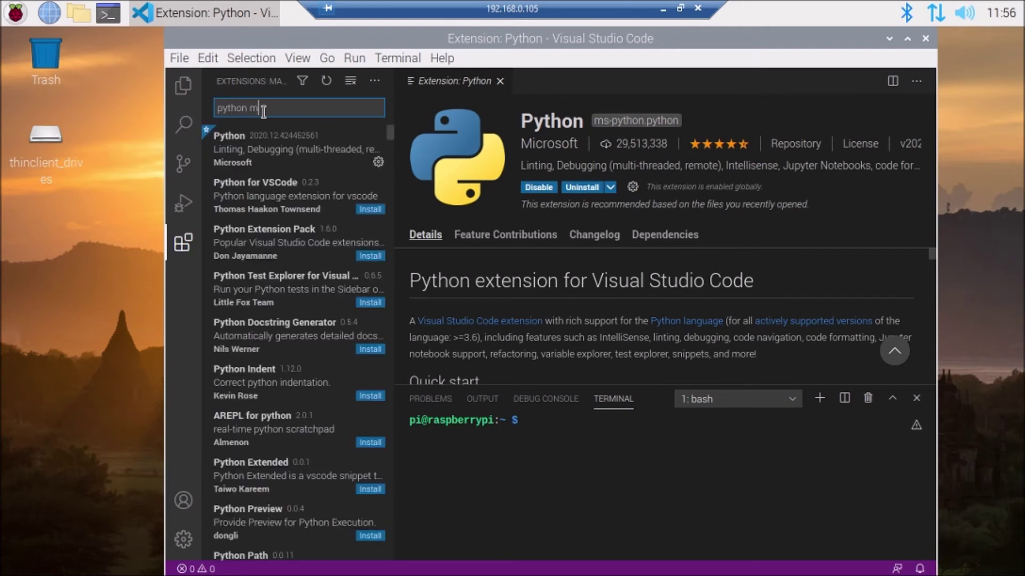
pyautogui.write('icrosof')
pyautogui.write('yt')
pyautogui.press('BackSpace')
pyautogui.press('BackSpace')
pyautogui.write('t')
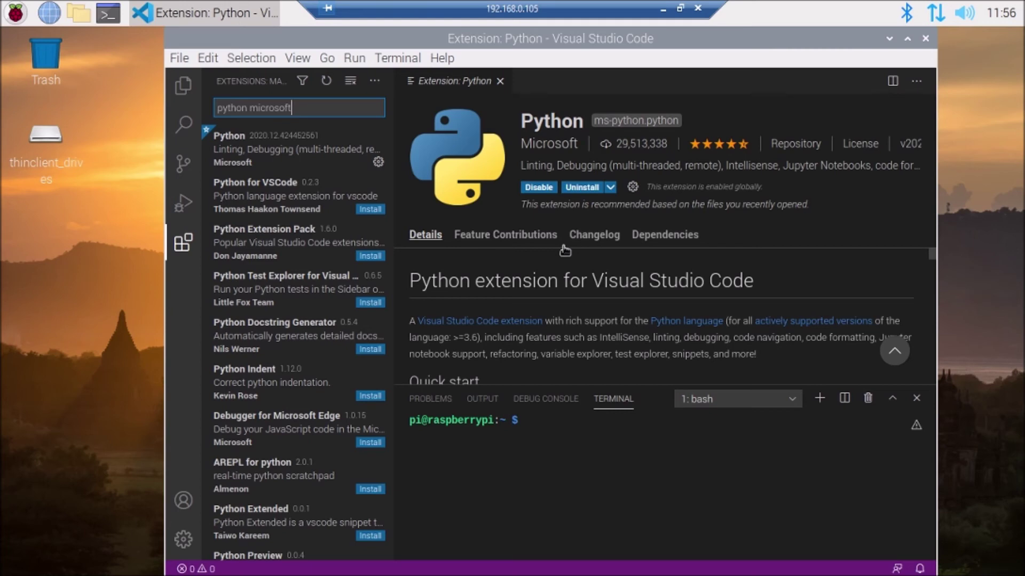
# Step: Create a new file containing print("hello world")
pyautogui.click(188, 60)
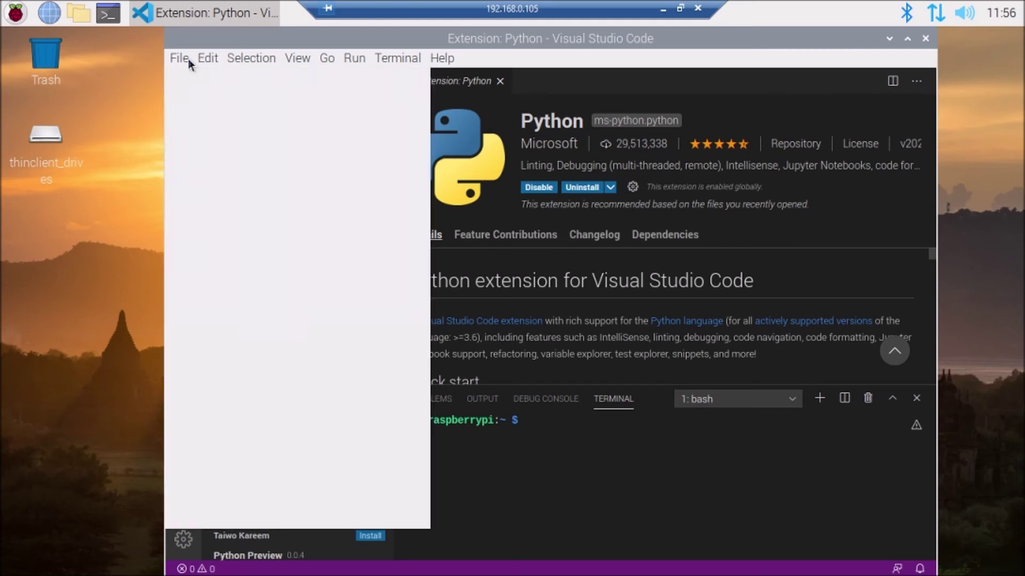
pyautogui.click(195, 81)
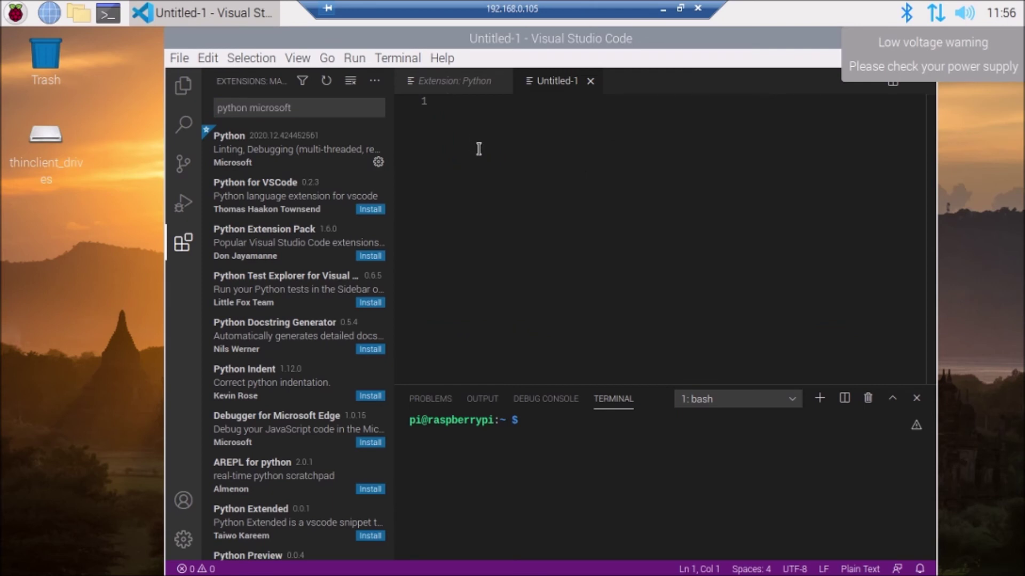
pyautogui.write('print')
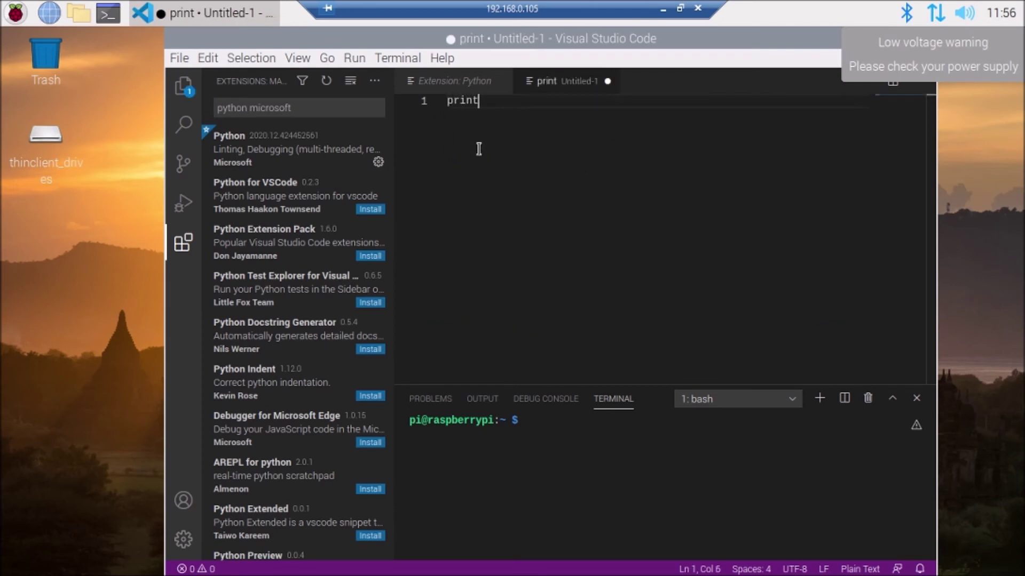
pyautogui.write(" ('hello worl")
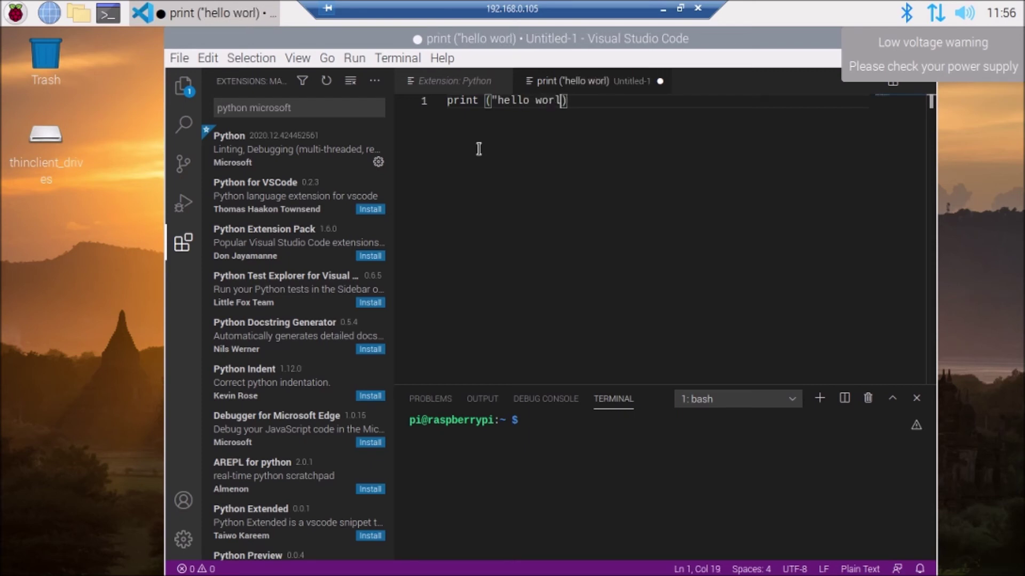
pyautogui.write('d"')
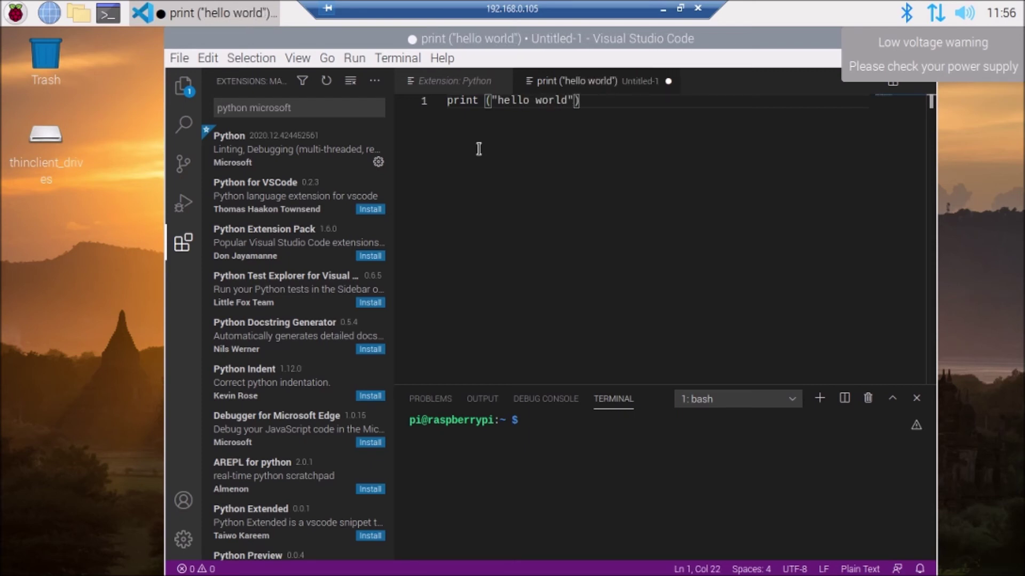
# Step: Save the file as test.py in the pi home folder
pyautogui.click(182, 60)
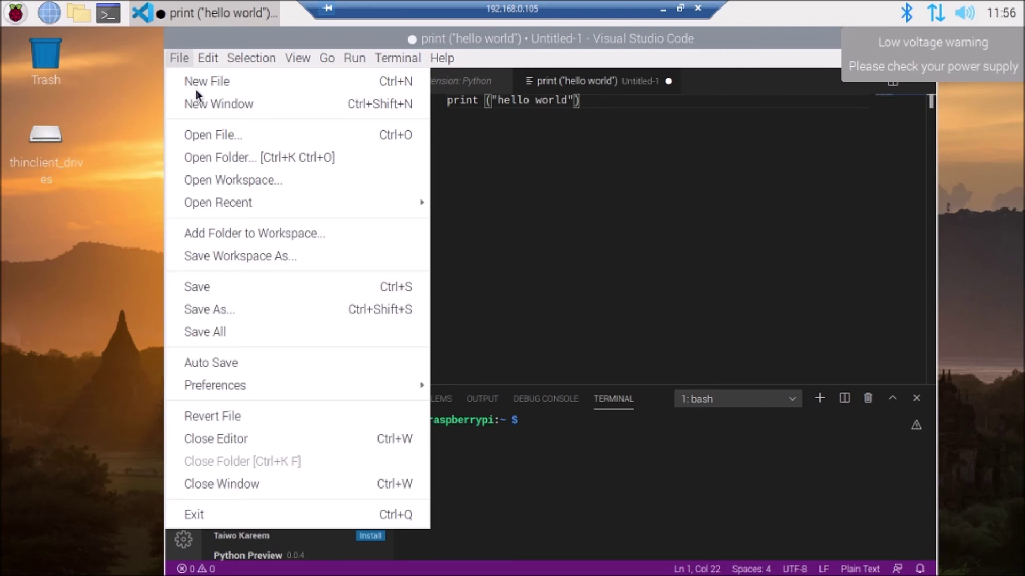
pyautogui.click(219, 284)
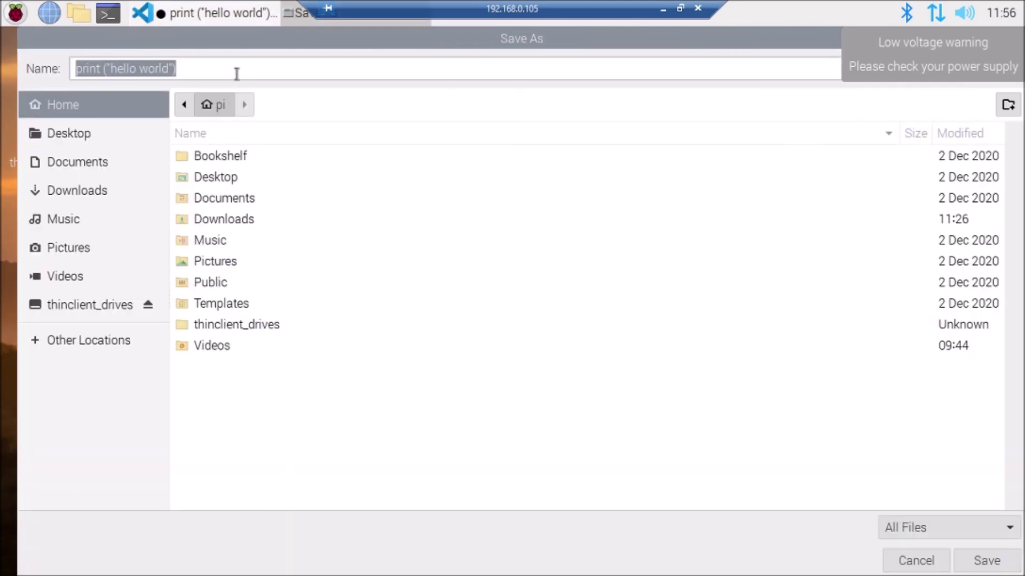
pyautogui.write('test.py')
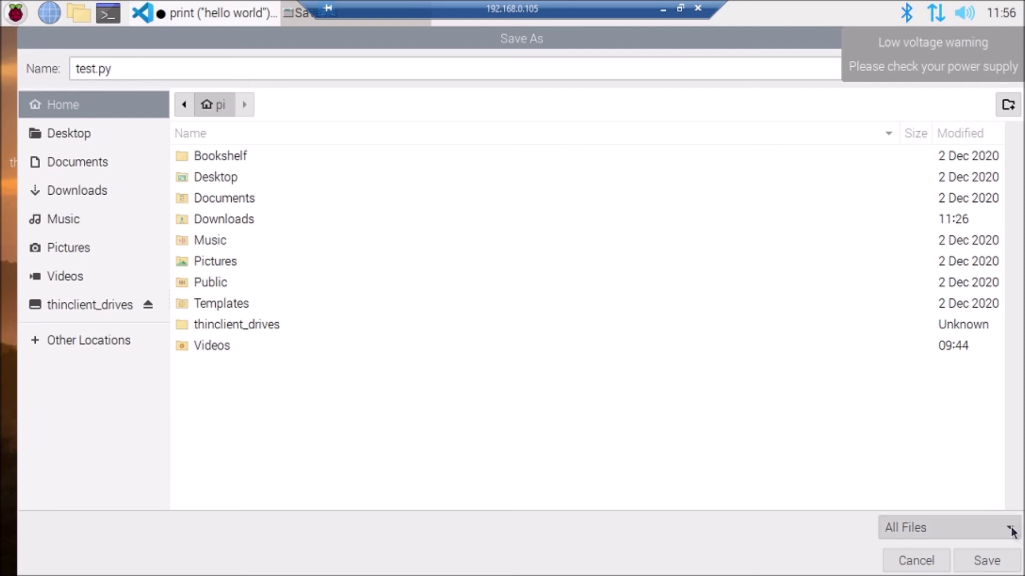
pyautogui.click(987, 564)
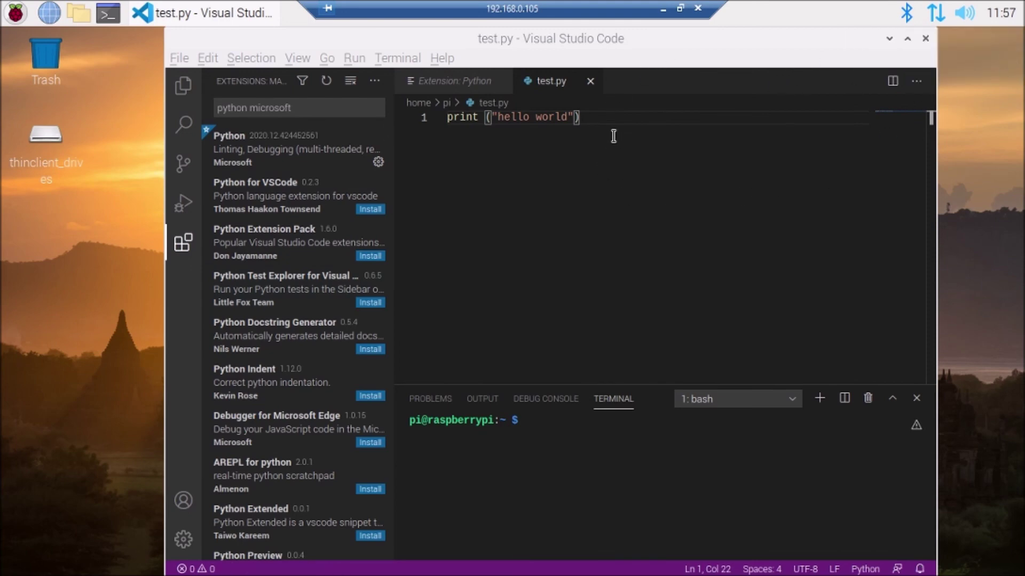
# Step: Dismiss the pylint notice and run test.py in a terminal, which prints hello world
pyautogui.click(597, 153)
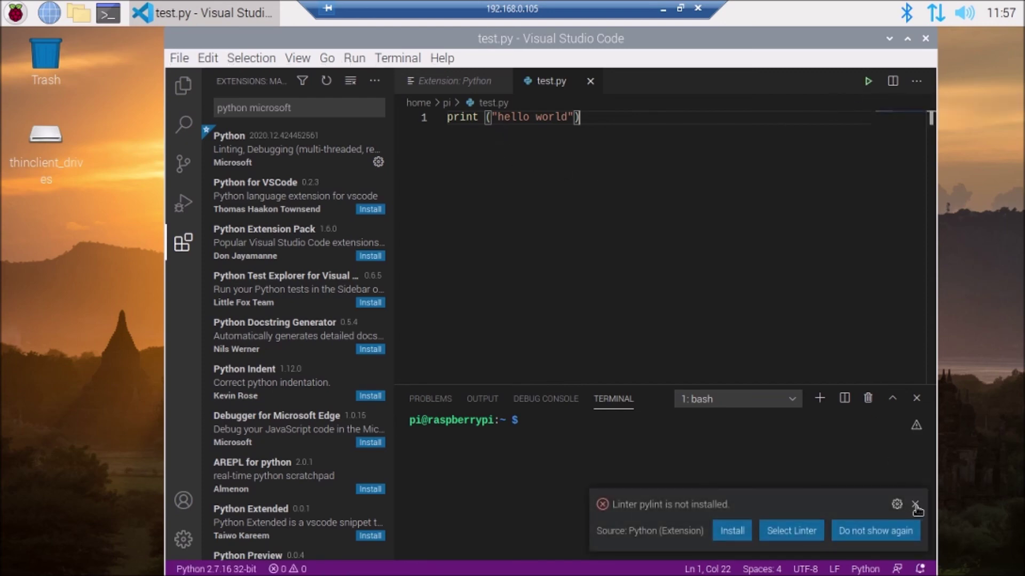
pyautogui.click(912, 505)
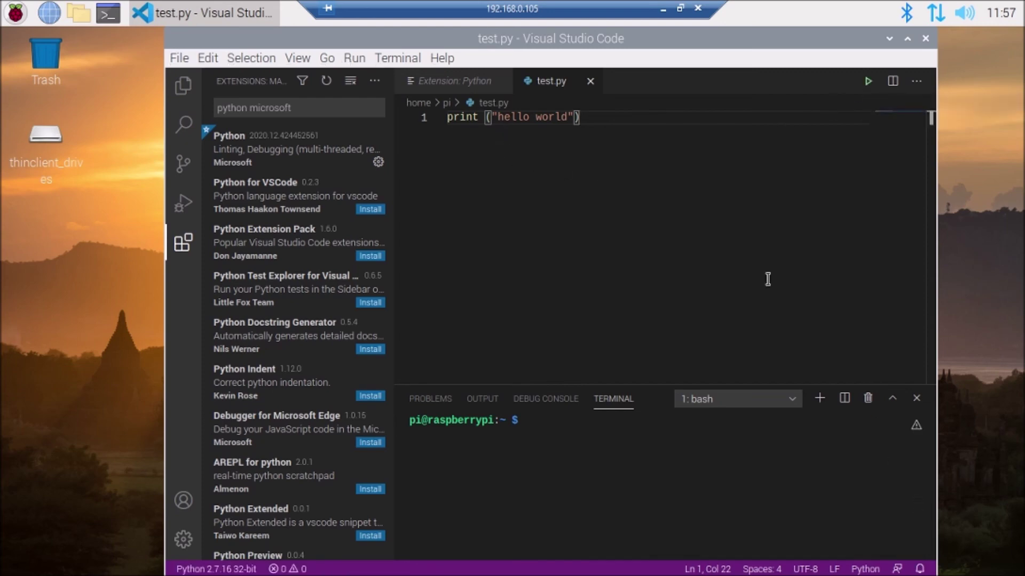
pyautogui.click(866, 85)
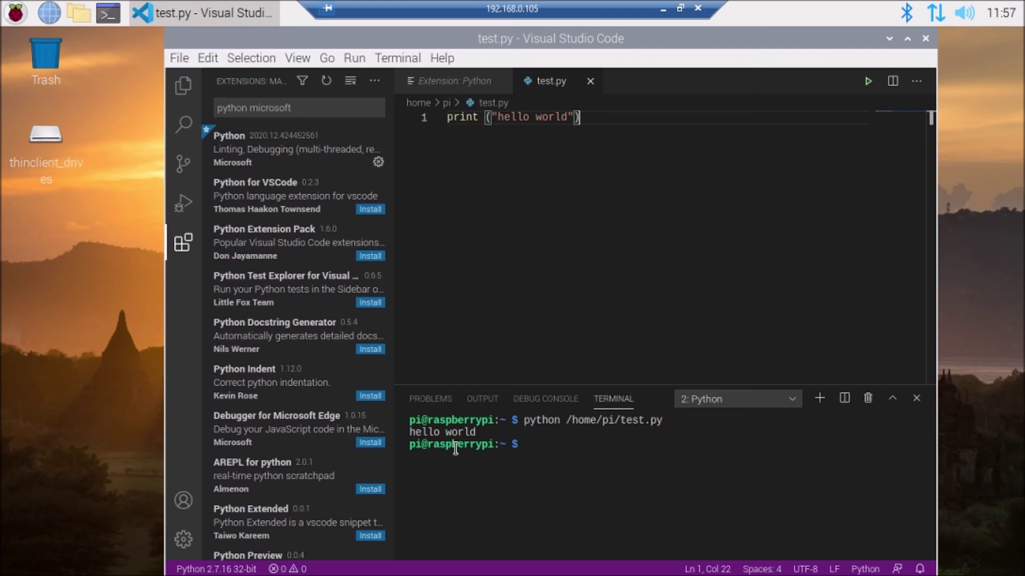
pyautogui.moveTo(409, 433); pyautogui.dragTo(490, 433)
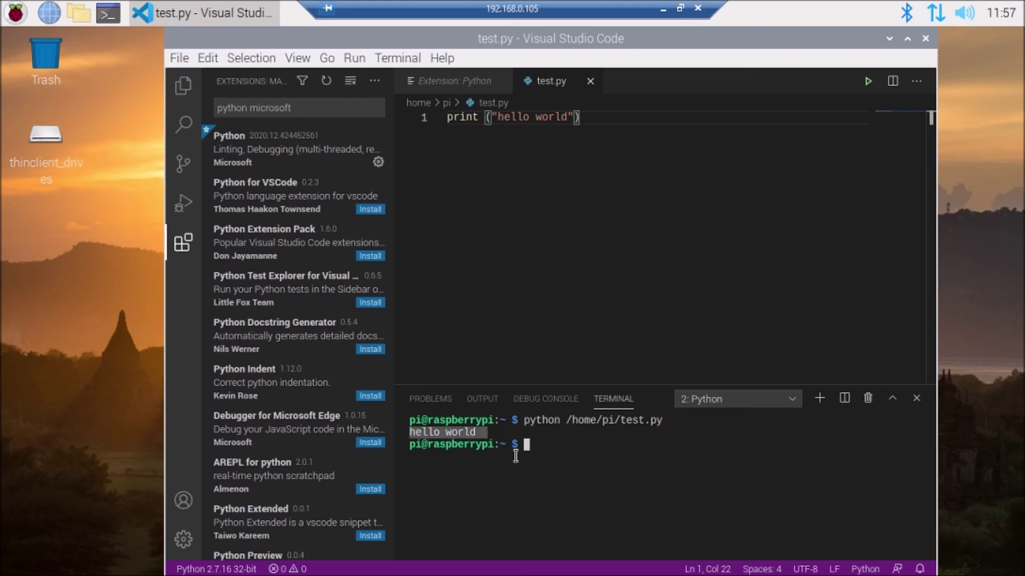
pyautogui.click(614, 492)
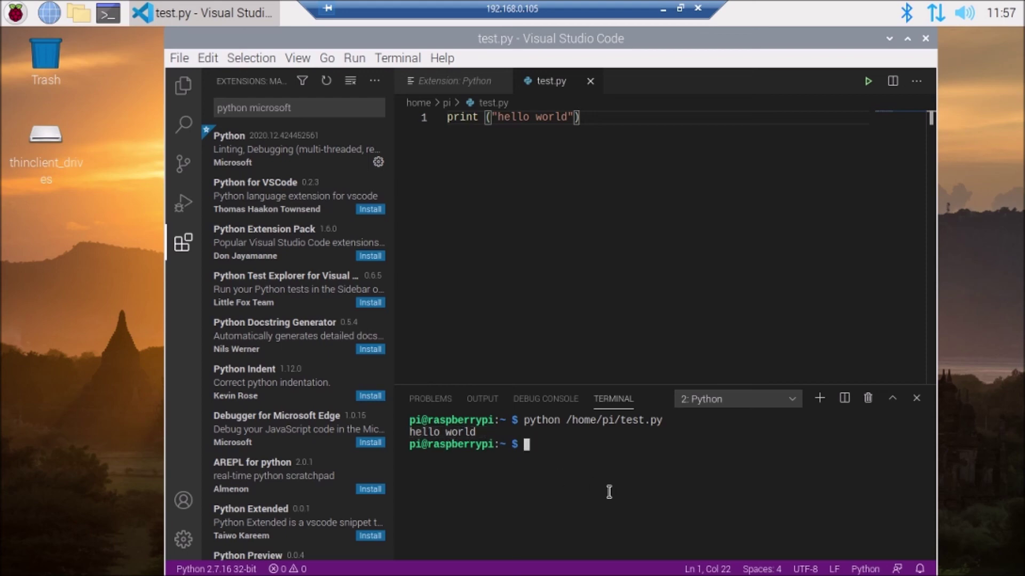